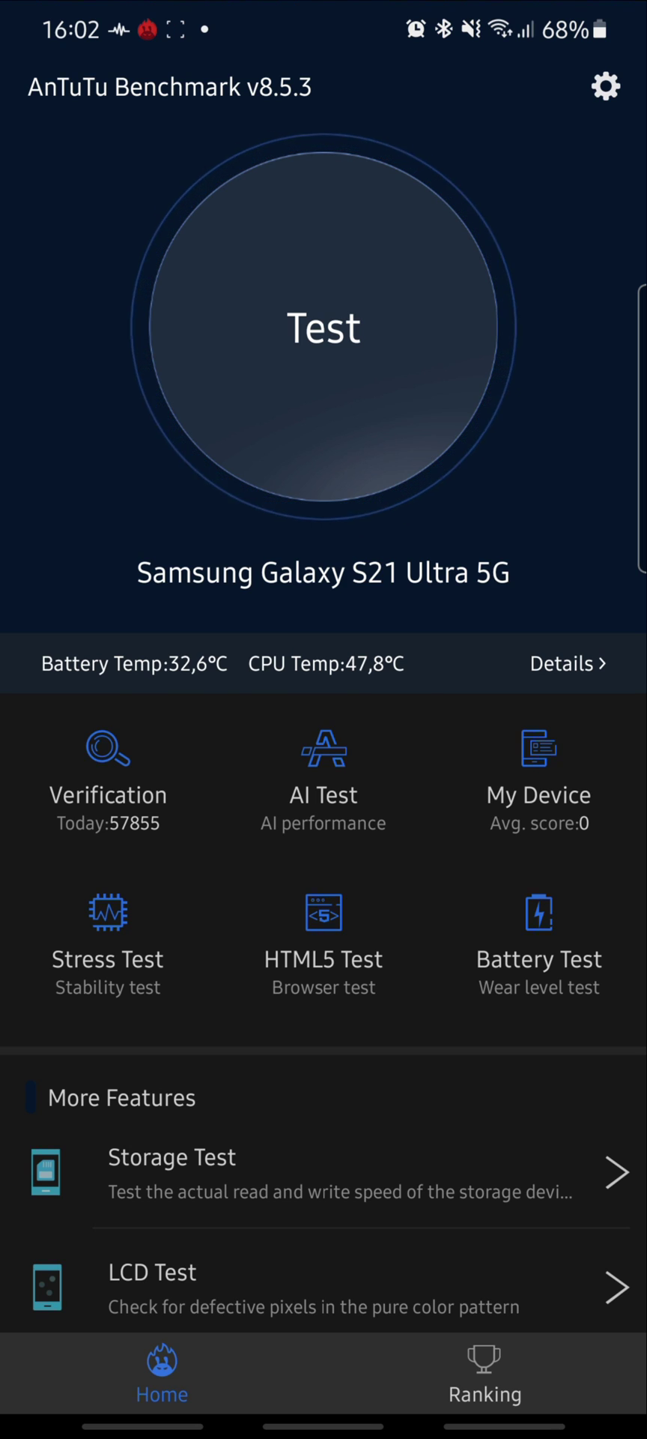
- Note AnTuTu's 47,8°C CPU temperature, then switch to the Cpu monitor app
key(alt+Tab)
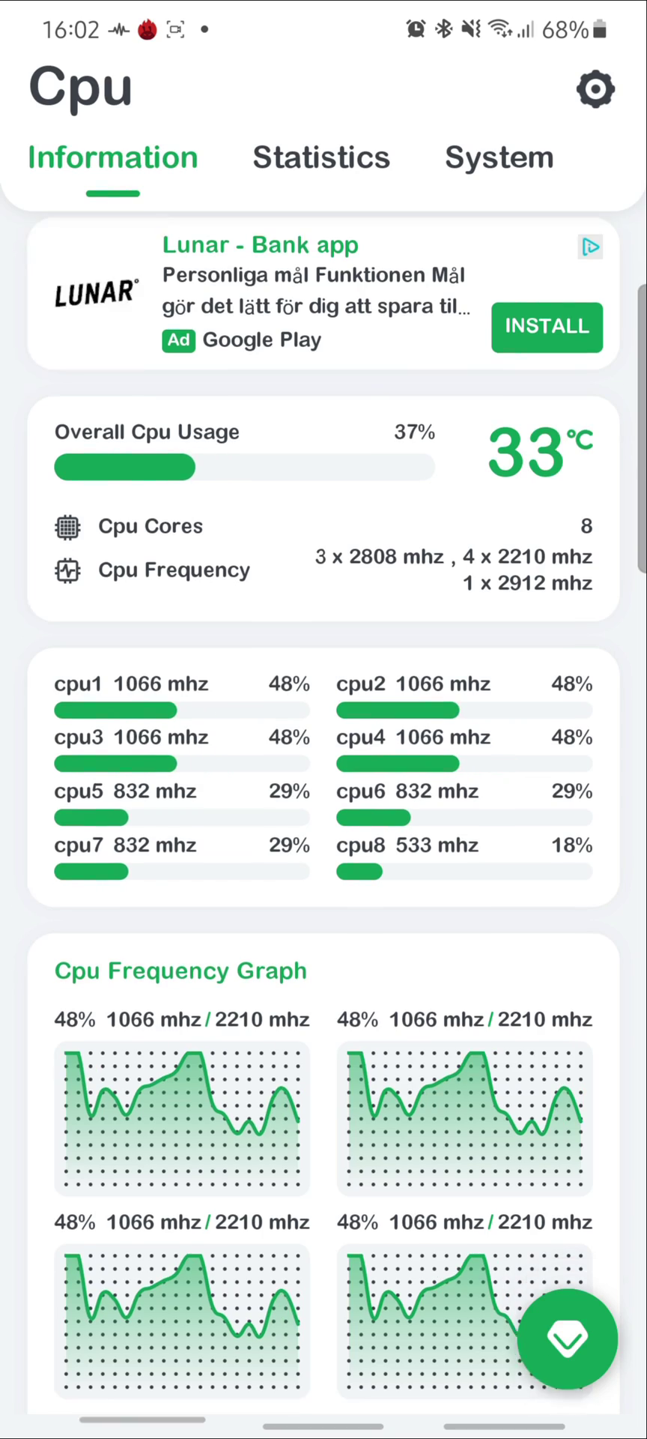
- Compare the Cpu monitor's lower 34°C reading, then bring up recent apps
key(alt+Tab)
key(alt+Tab)
key(alt+Tab)
- Return to AnTuTu Benchmark from recent apps, now reading 53,3°C CPU temperature
drag(112, 720, 540, 720)
click(323, 720)
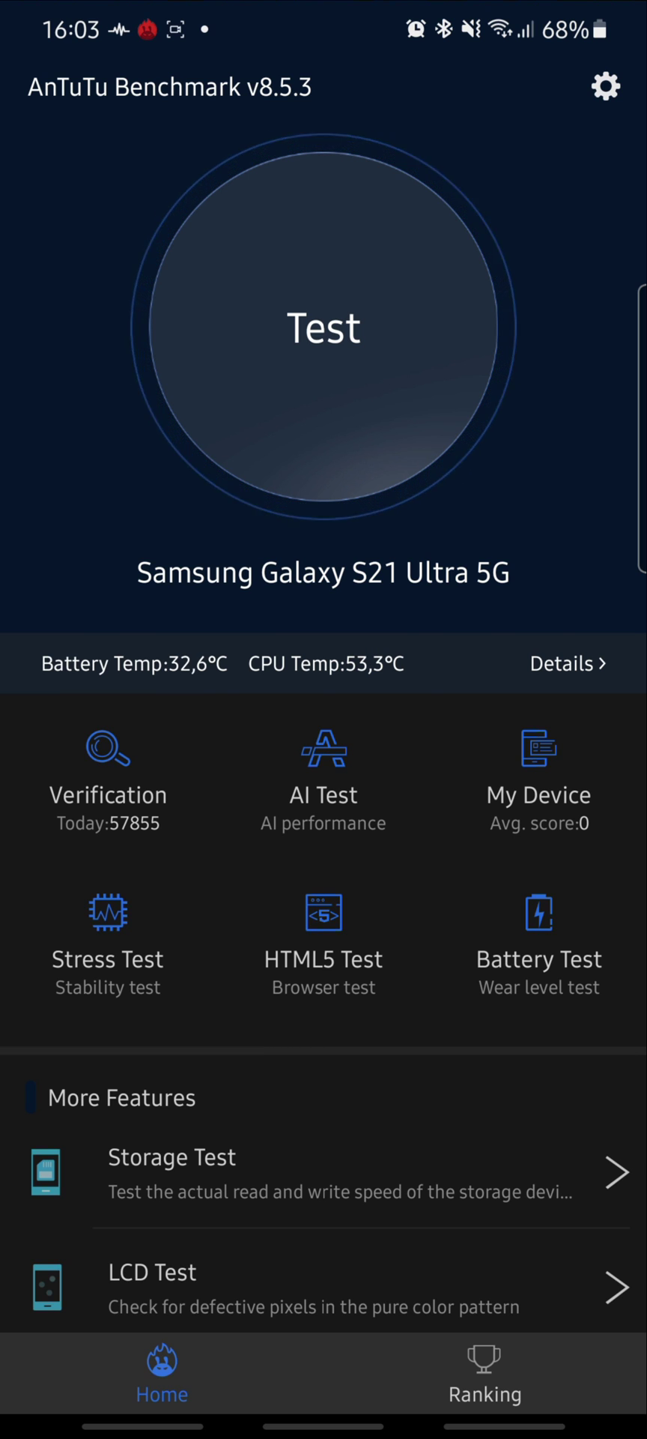
- Switch back to the Cpu monitor, which reads 33°C
drag(324, 1426, 563, 1425)
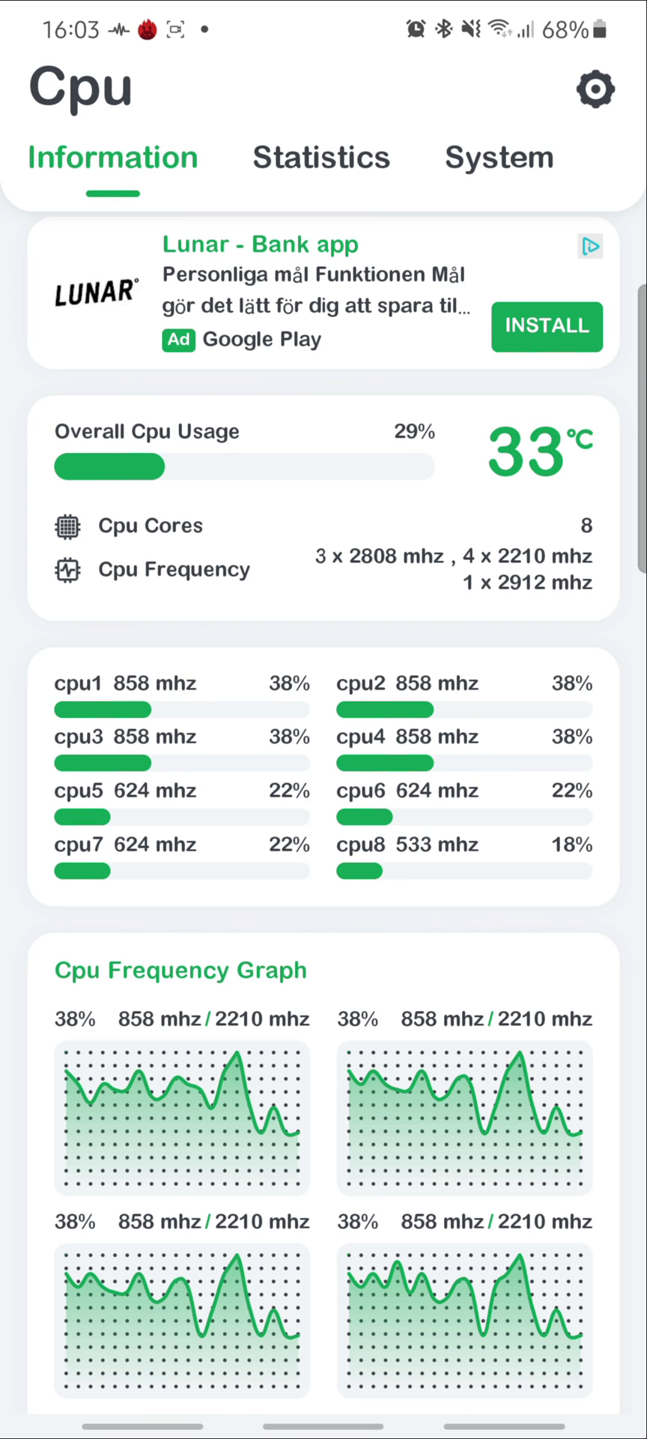
scroll(324, 787, down, 8)
scroll(323, 787, up, 8)
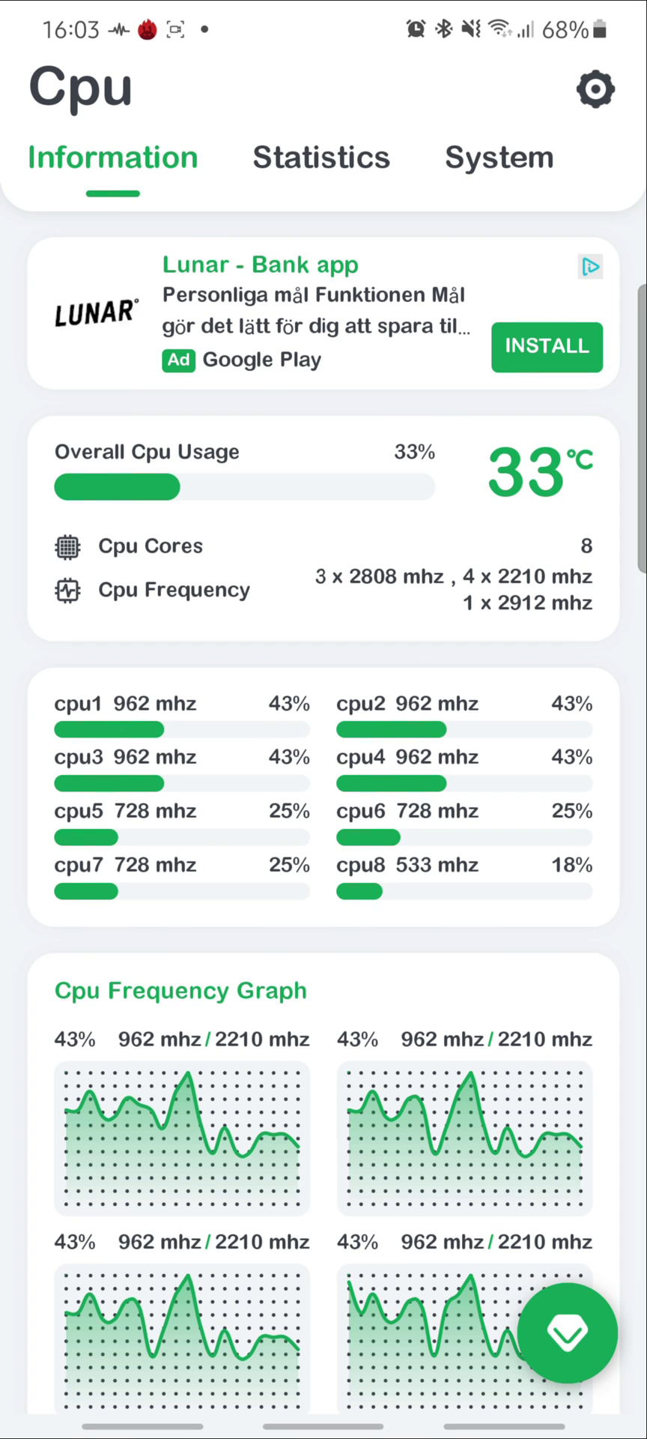
- Bring AnTuTu Benchmark back via recent apps twice; its CPU temperature now reads 53,7°C
drag(324, 1429, 325, 1012)
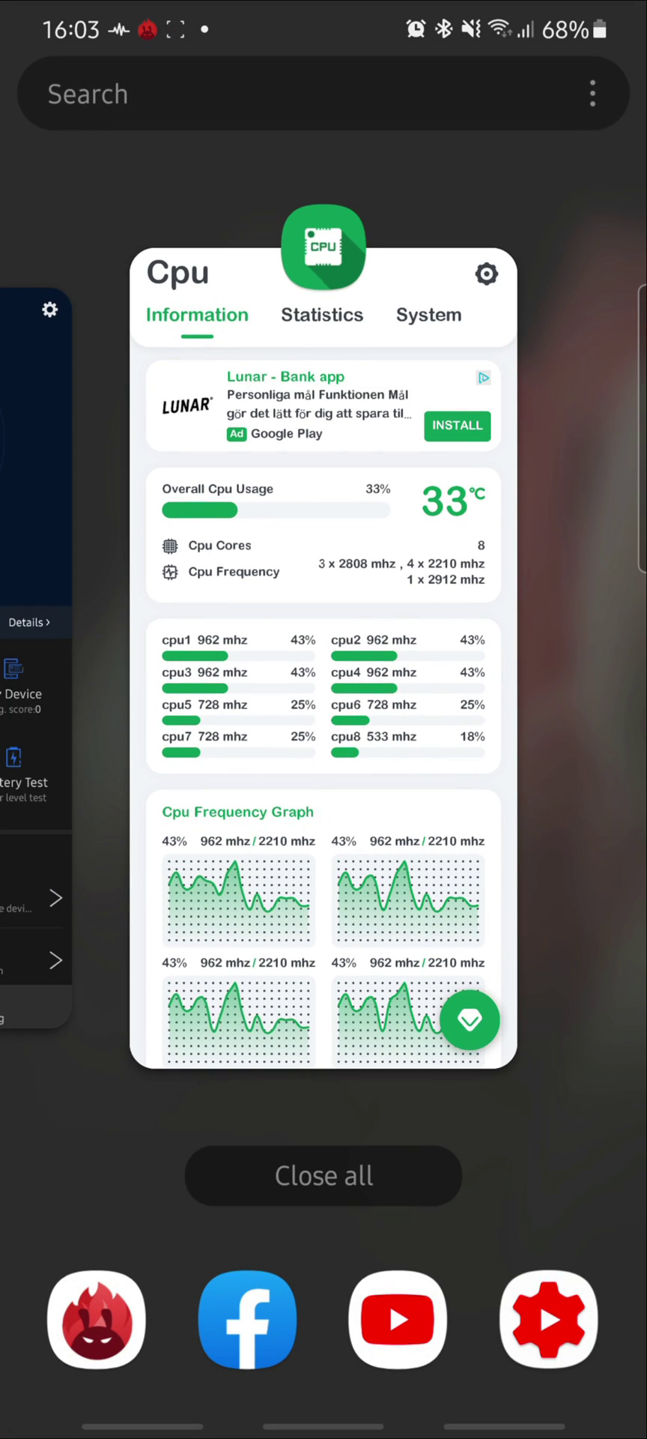
drag(168, 674, 506, 675)
click(321, 642)
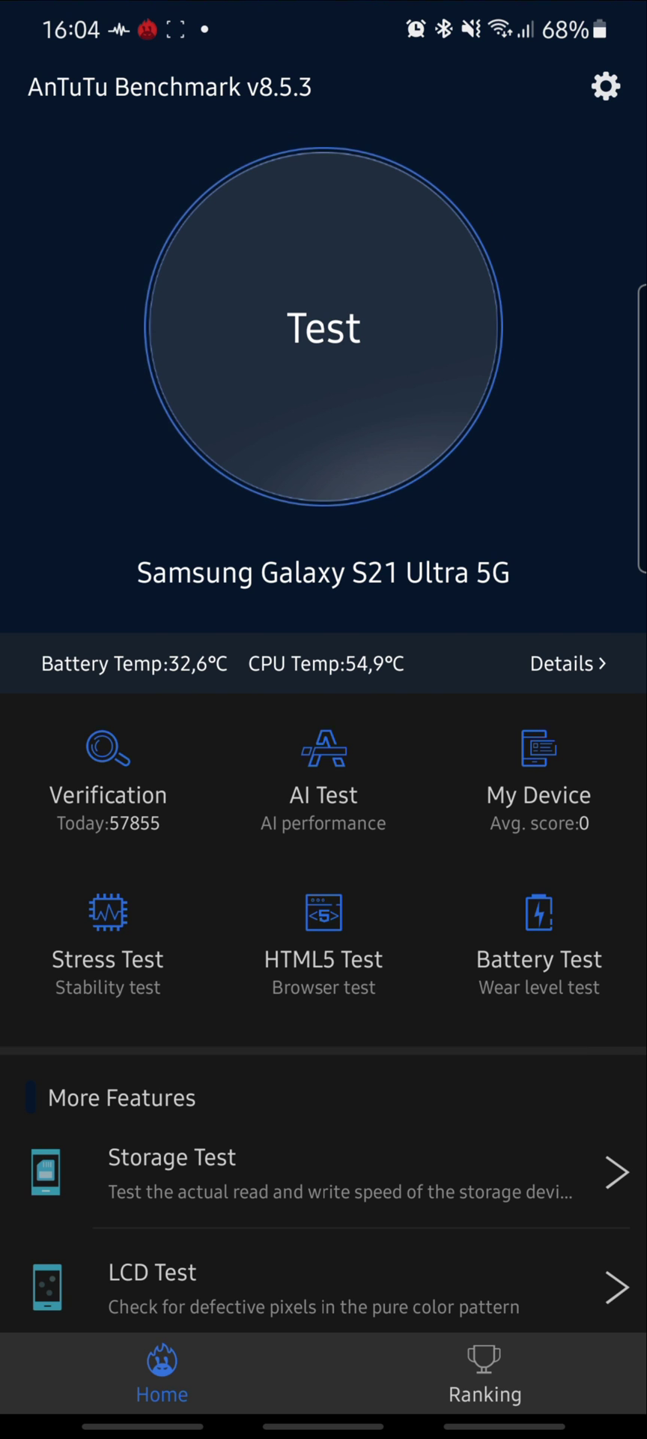
drag(324, 1429, 323, 1012)
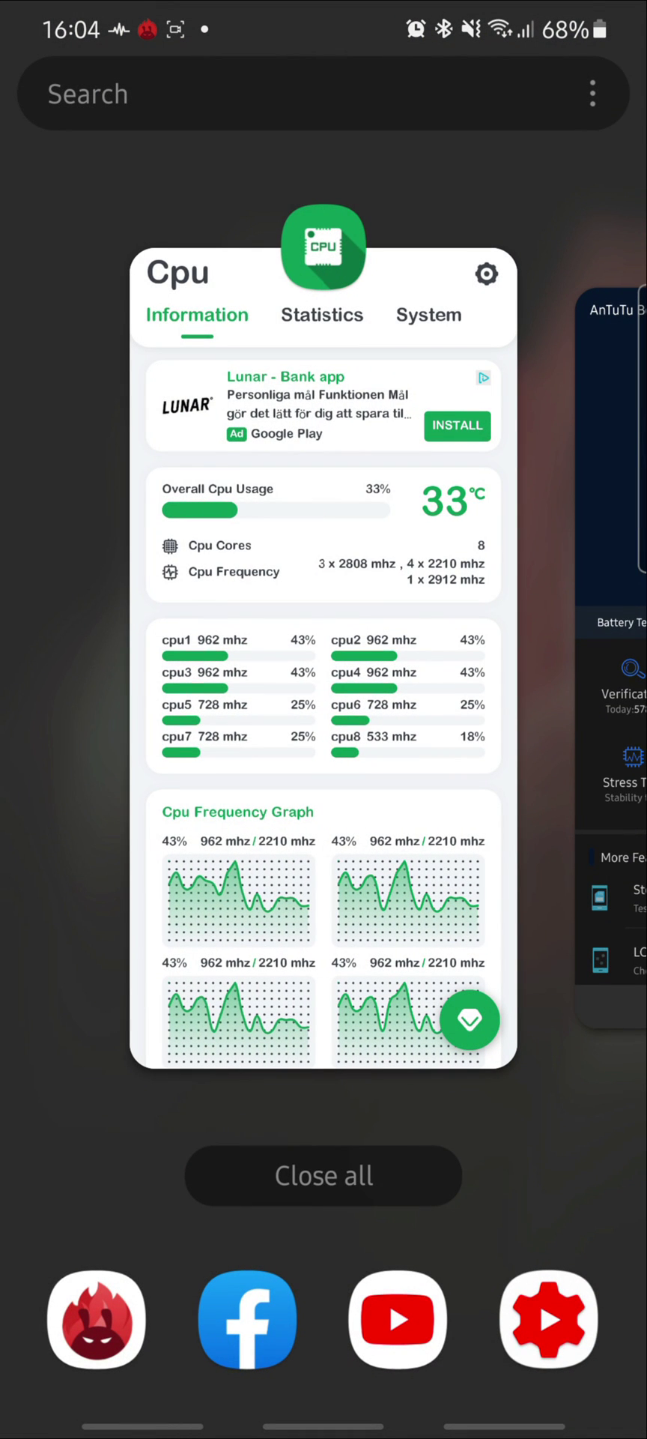
click(613, 630)
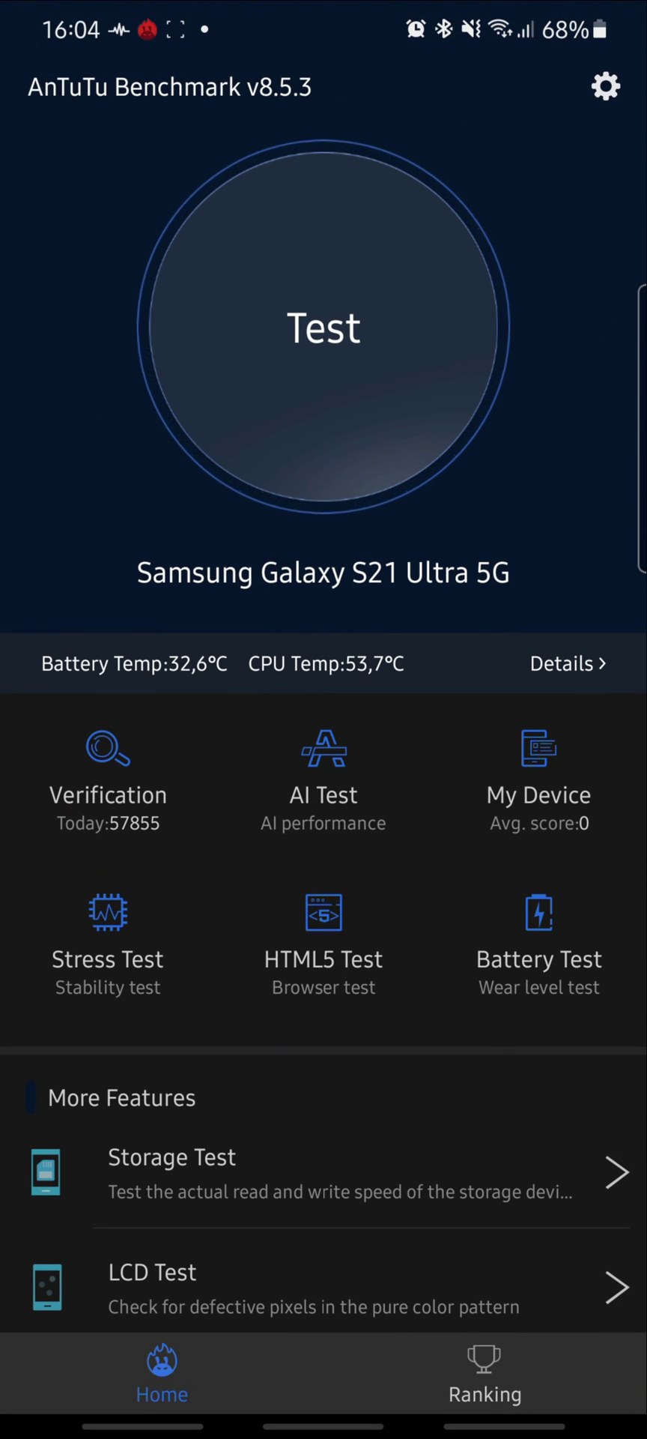